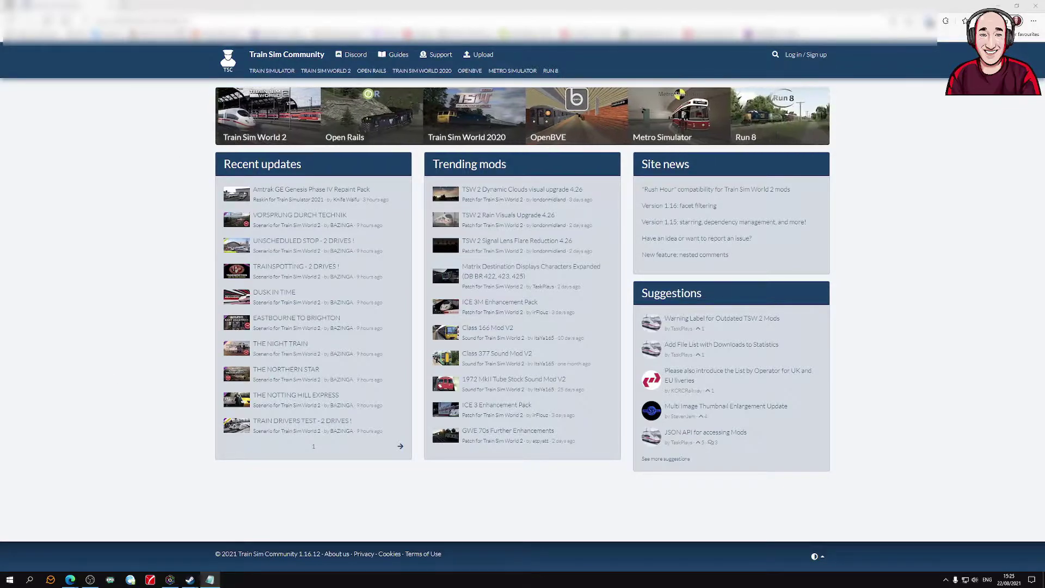
# - Open the Train Sim World 2 Patches category and filter it by Rush Hour / Epic Games Store (UE4 4.26) compatibility
pyautogui.hotkey('alt', 'Tab')
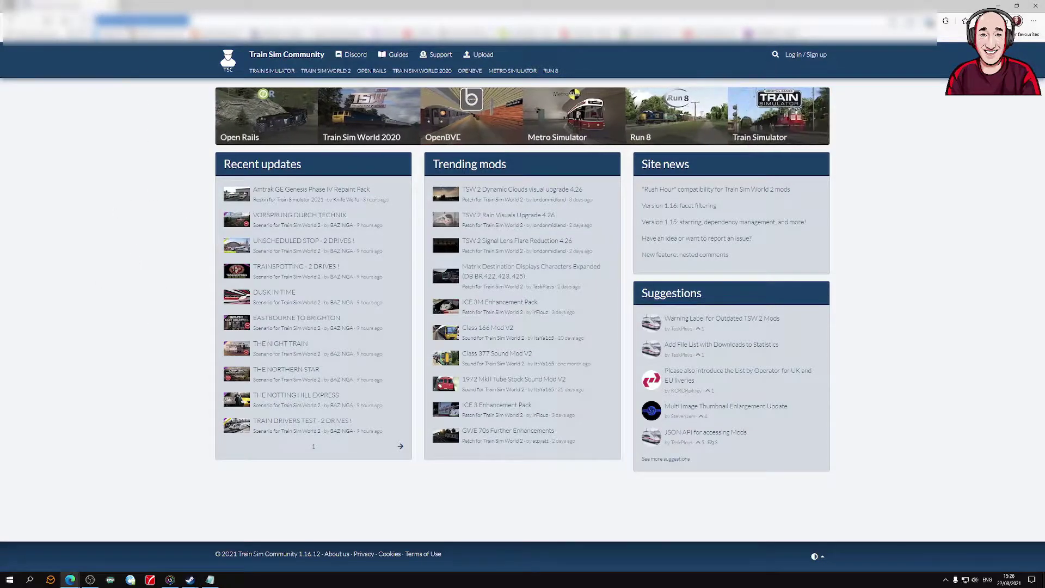
pyautogui.click(145, 190)
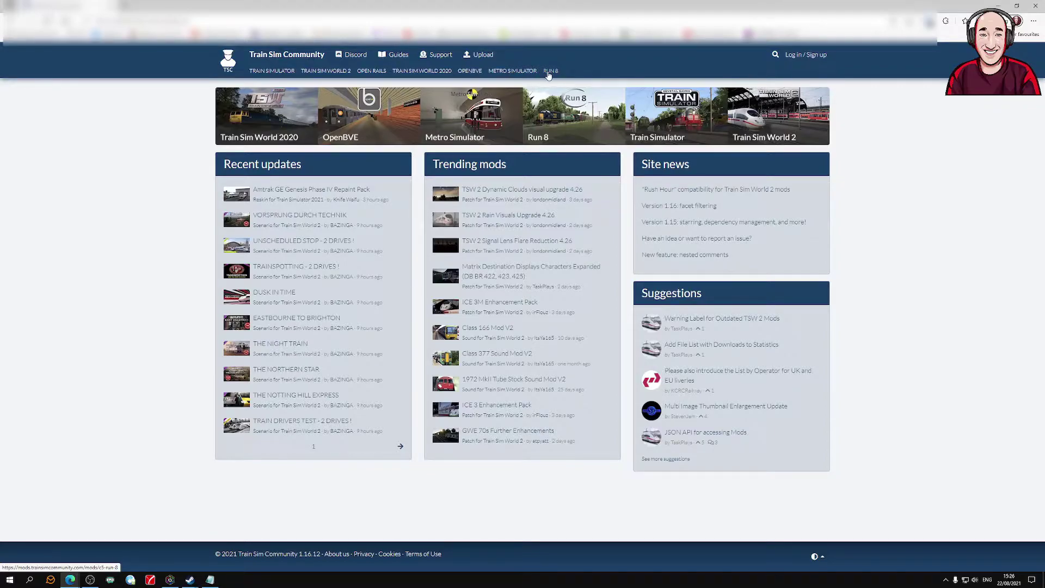
pyautogui.click(326, 71)
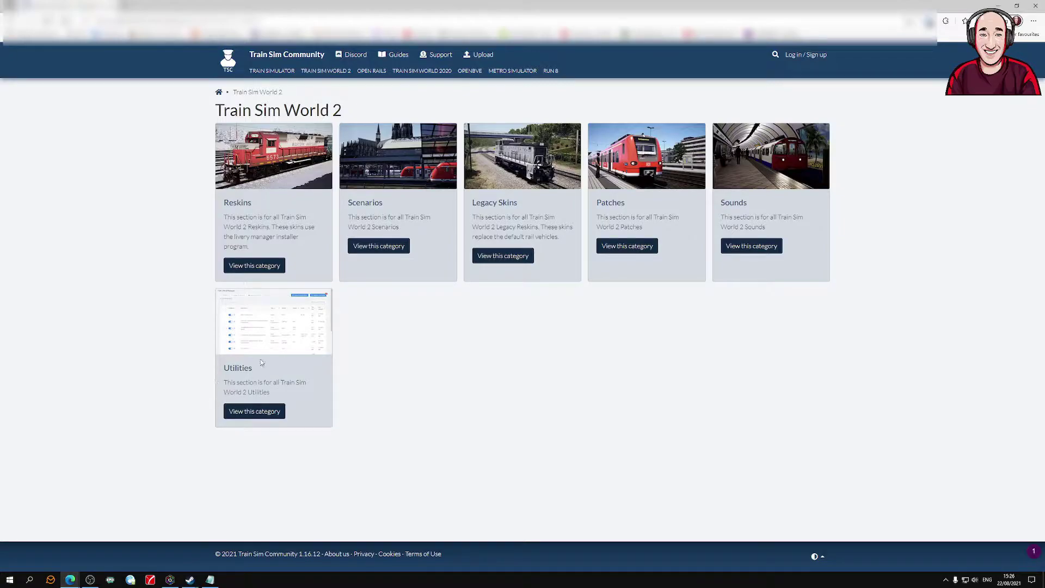
pyautogui.click(612, 203)
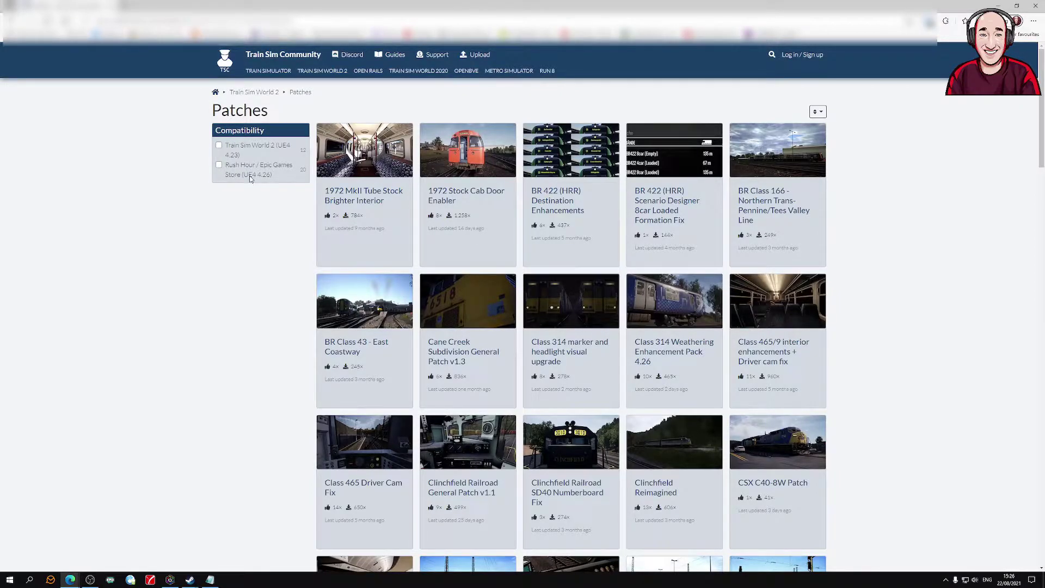
pyautogui.click(218, 166)
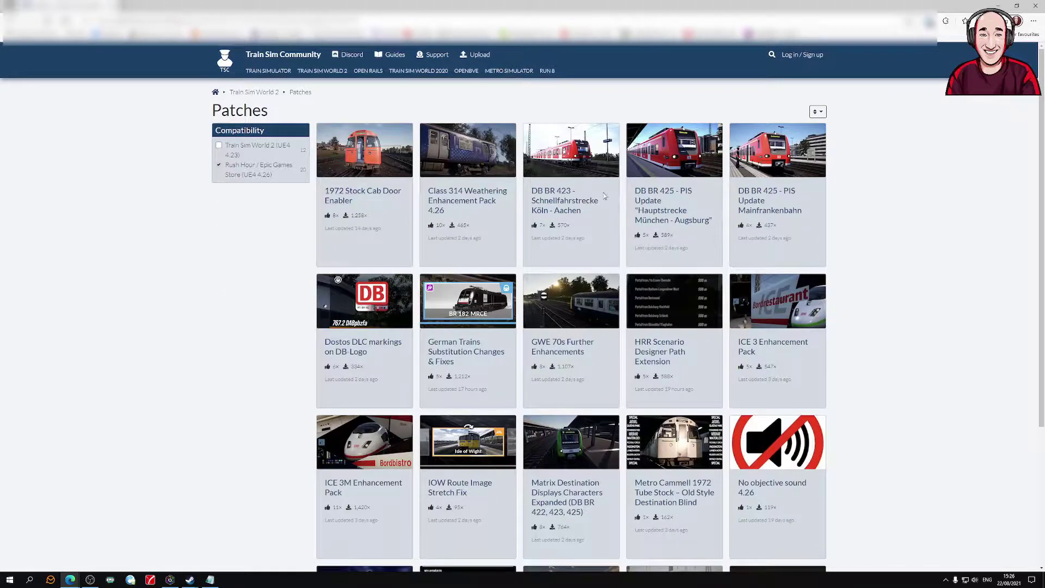
# - Look through the filtered patches and open the GWE 70s Further Enhancements mod page
pyautogui.scroll(-5, 945, 360)
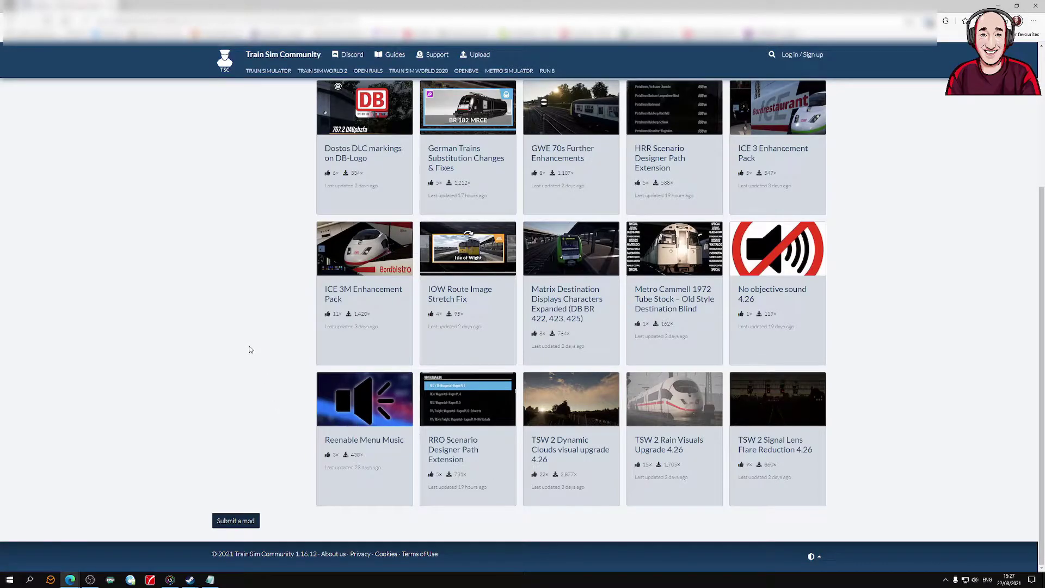
pyautogui.scroll(3, 250, 349)
pyautogui.scroll(-3, 250, 349)
pyautogui.scroll(4, 265, 357)
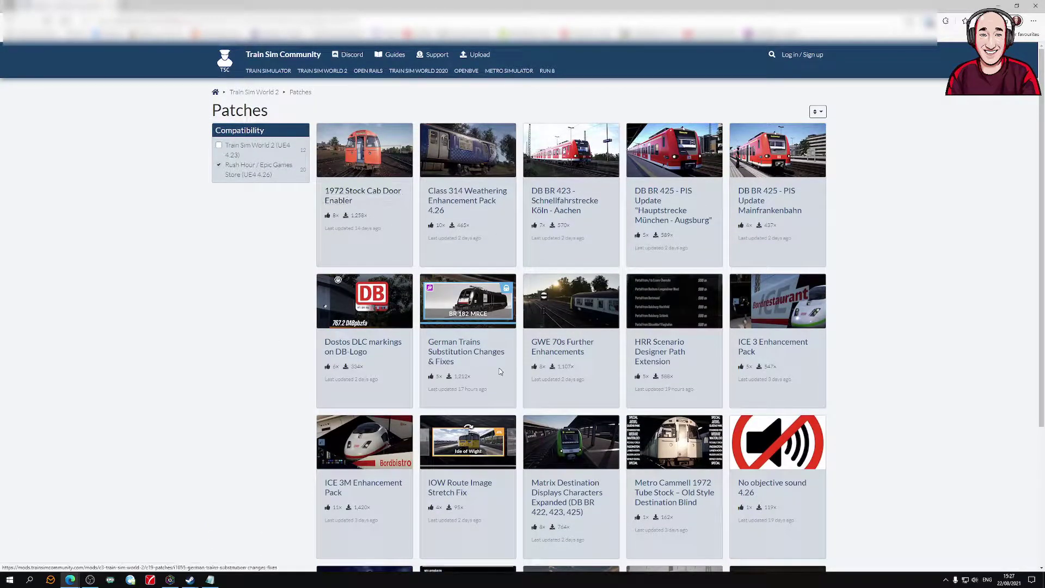
pyautogui.click(559, 349)
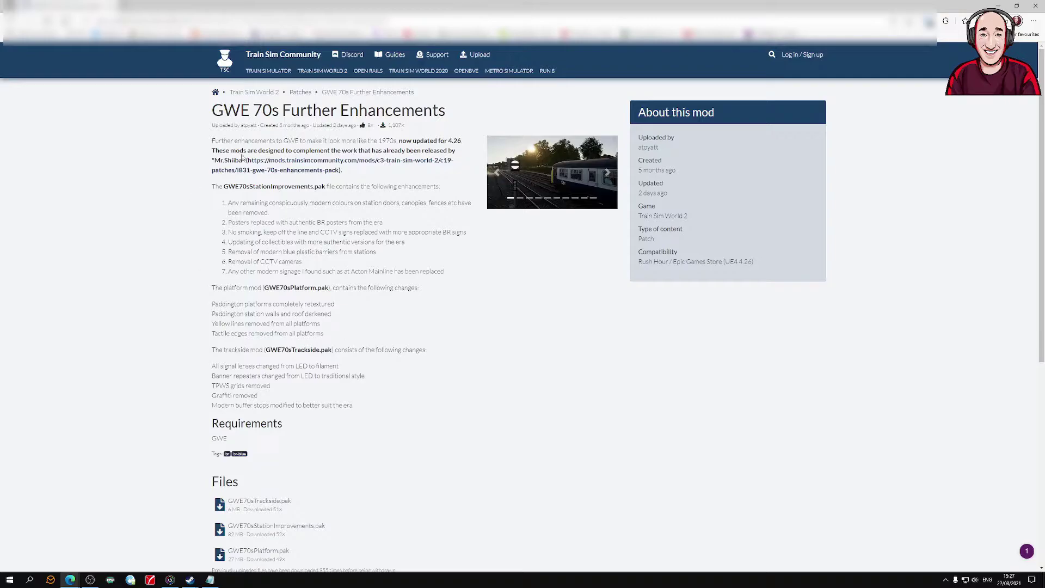
# - Review the description, requirements, downloadable files and comments of the GWE 70s Further Enhancements mod
pyautogui.scroll(-3, 182, 286)
pyautogui.scroll(-2, 188, 203)
pyautogui.scroll(2, 200, 203)
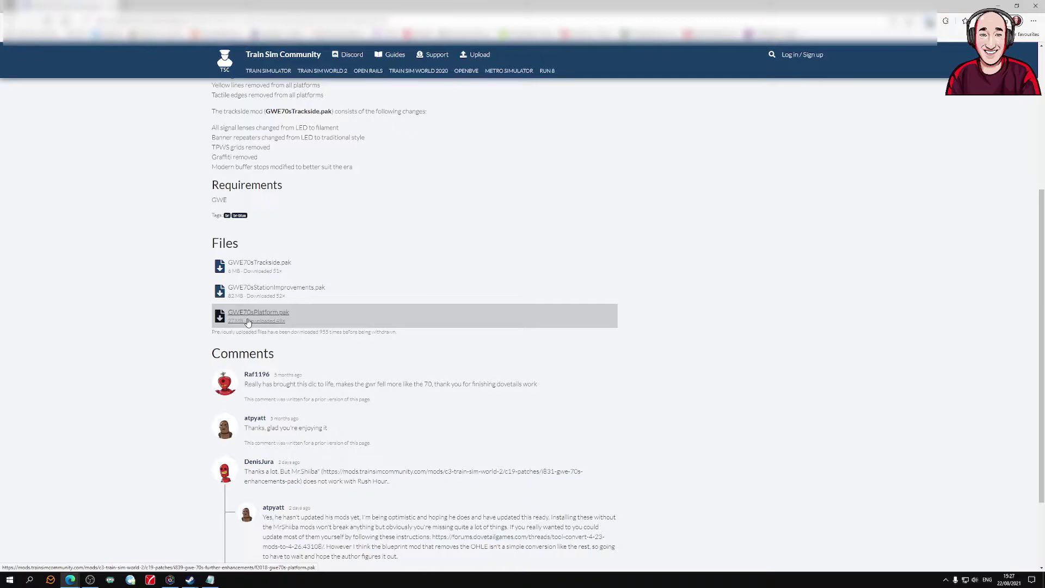
pyautogui.scroll(-3, 185, 335)
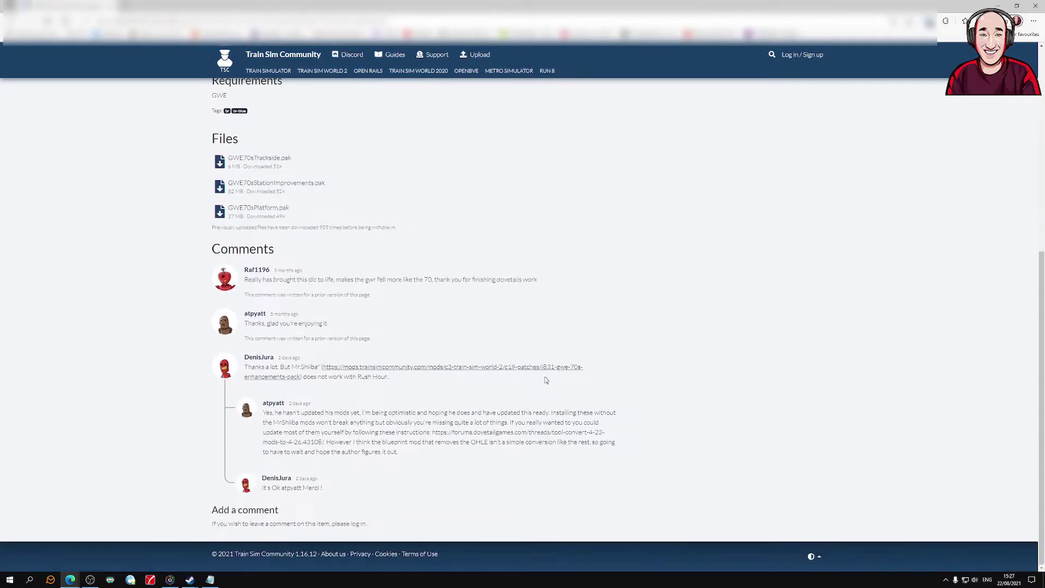
pyautogui.scroll(3, 188, 322)
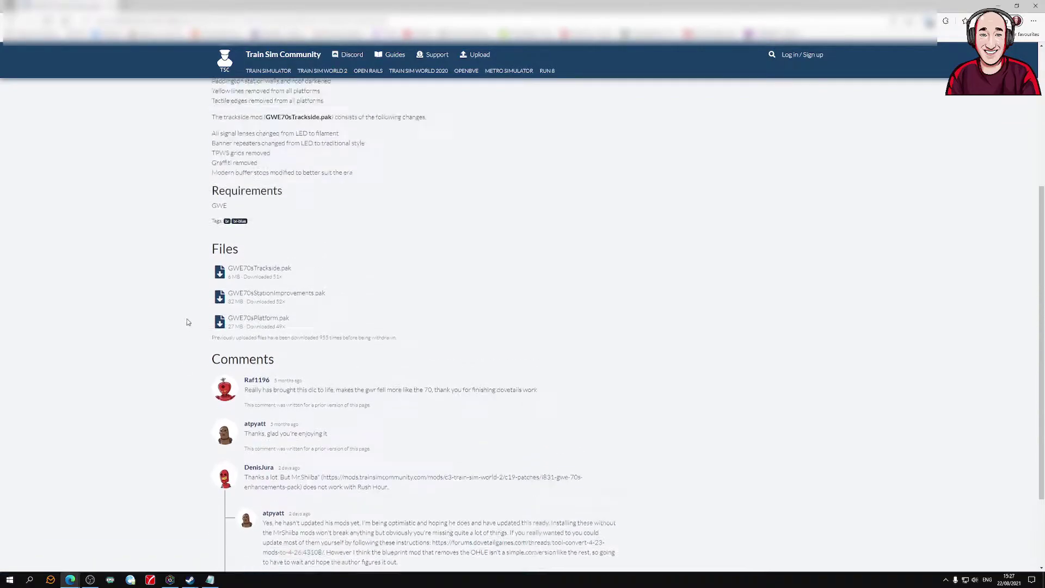
pyautogui.scroll(5, 190, 320)
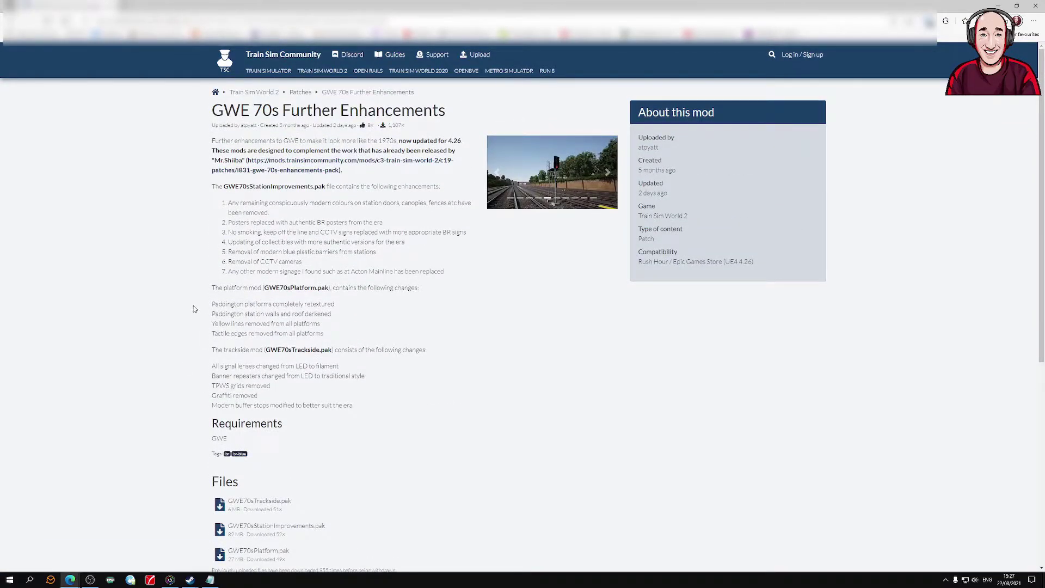
# - Return to the filtered patches list and look through the other available mods
pyautogui.click(10, 21)
pyautogui.scroll(-3, 520, 331)
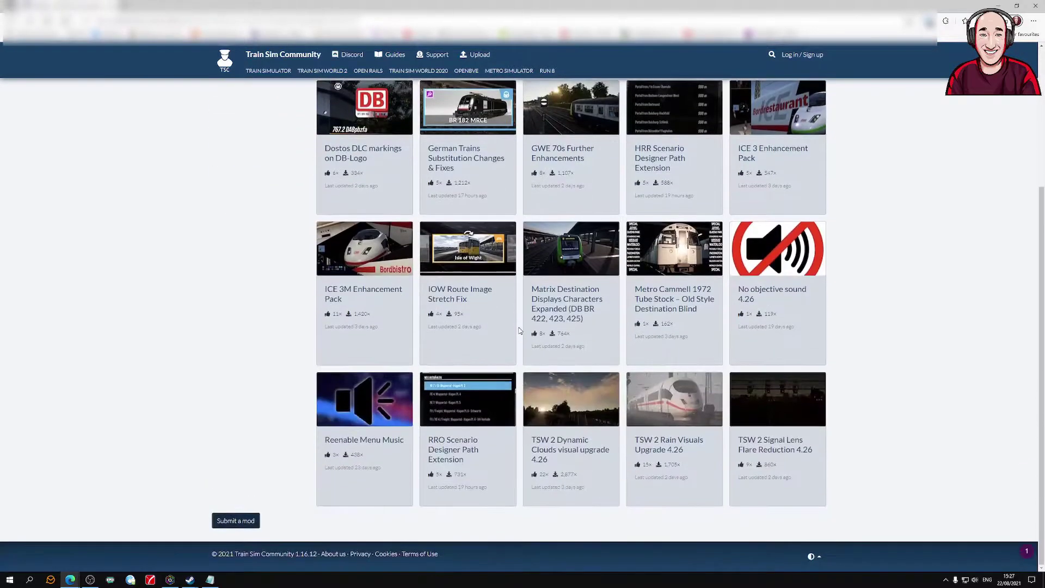
pyautogui.scroll(3, 518, 331)
pyautogui.scroll(-3, 519, 331)
pyautogui.scroll(1, 237, 333)
pyautogui.scroll(3, 240, 331)
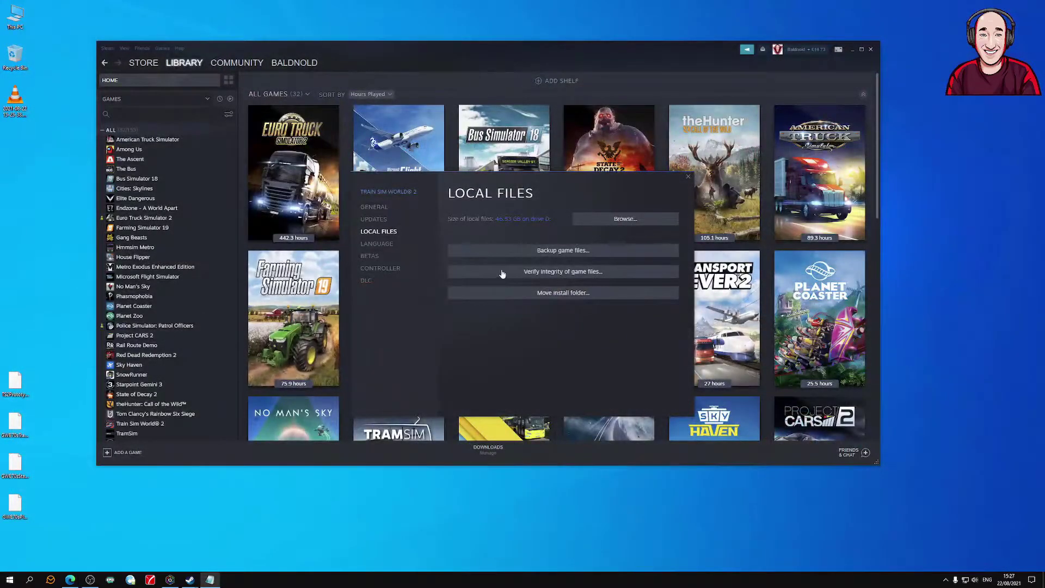
# - Close the Train Sim World 2 properties in Steam and move the four mod files together to another spot on the desktop
pyautogui.click(688, 177)
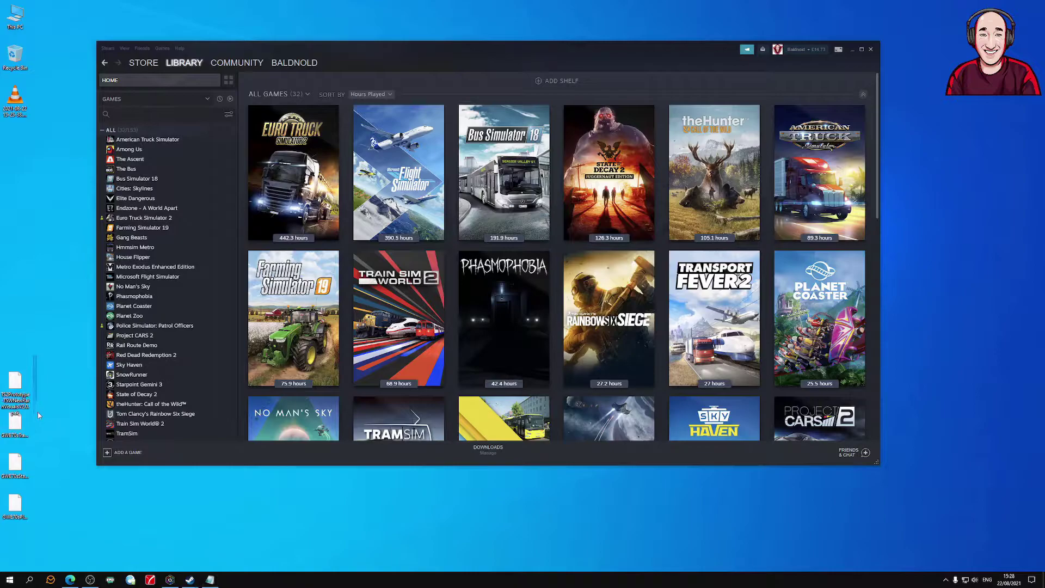
pyautogui.moveTo(36, 355); pyautogui.dragTo(2, 523)
pyautogui.moveTo(14, 427); pyautogui.dragTo(42, 387)
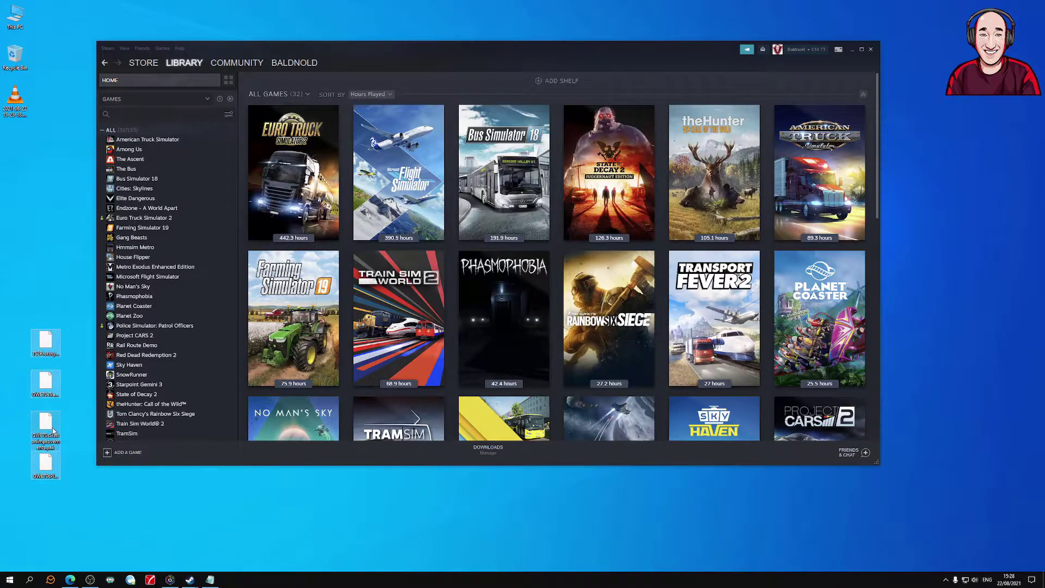
# - Browse to the local files folder of Train Sim World 2 from its properties in the Steam library
pyautogui.moveTo(387, 284)
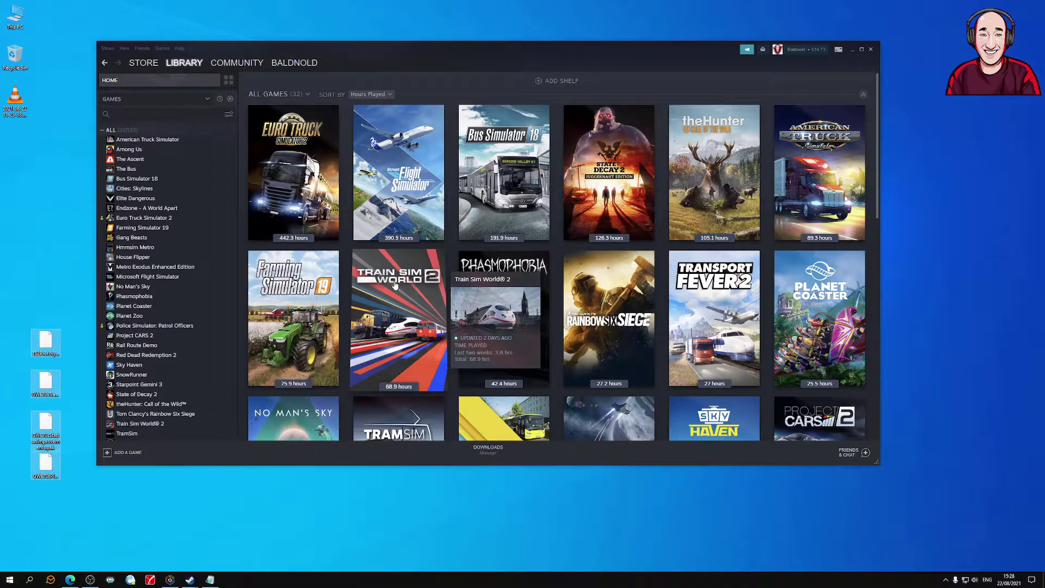
pyautogui.rightClick(396, 284)
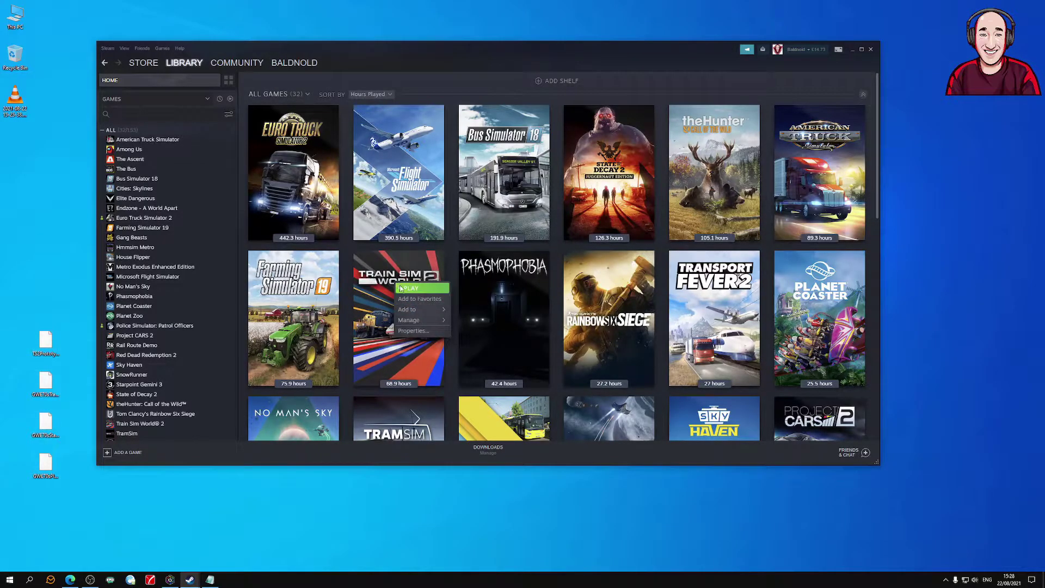
pyautogui.click(406, 330)
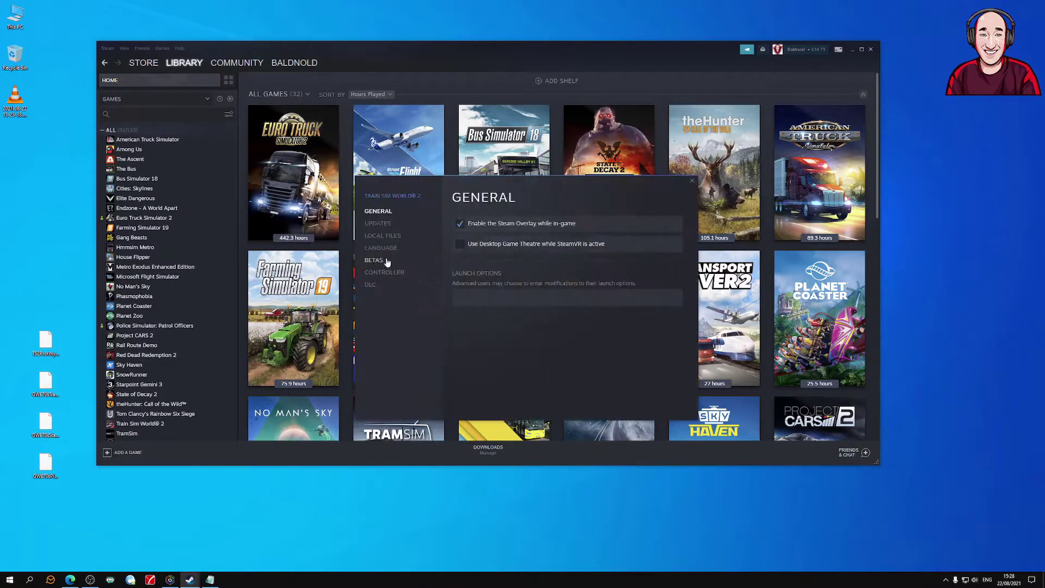
pyautogui.click(380, 237)
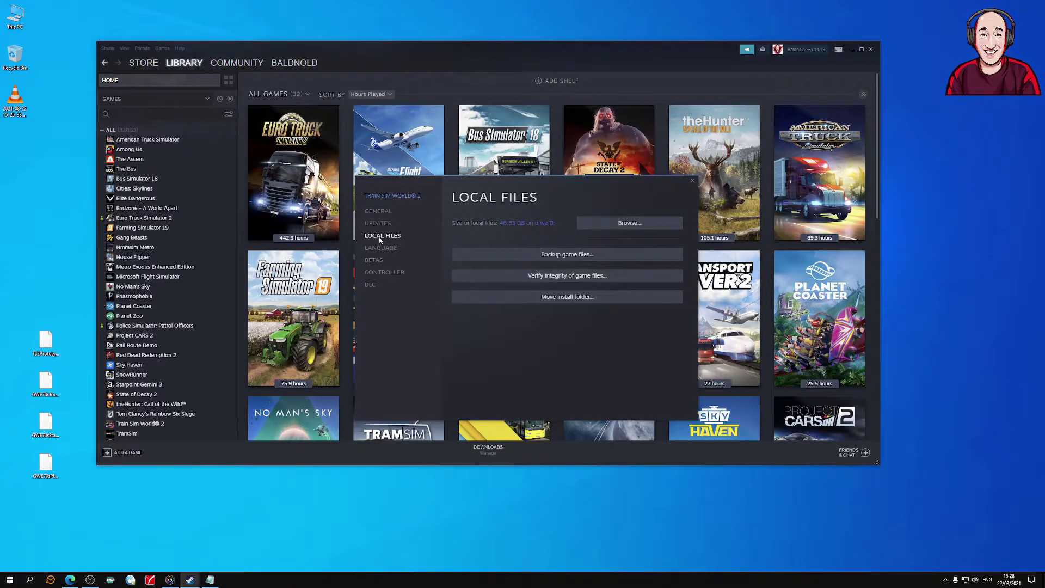
pyautogui.click(607, 225)
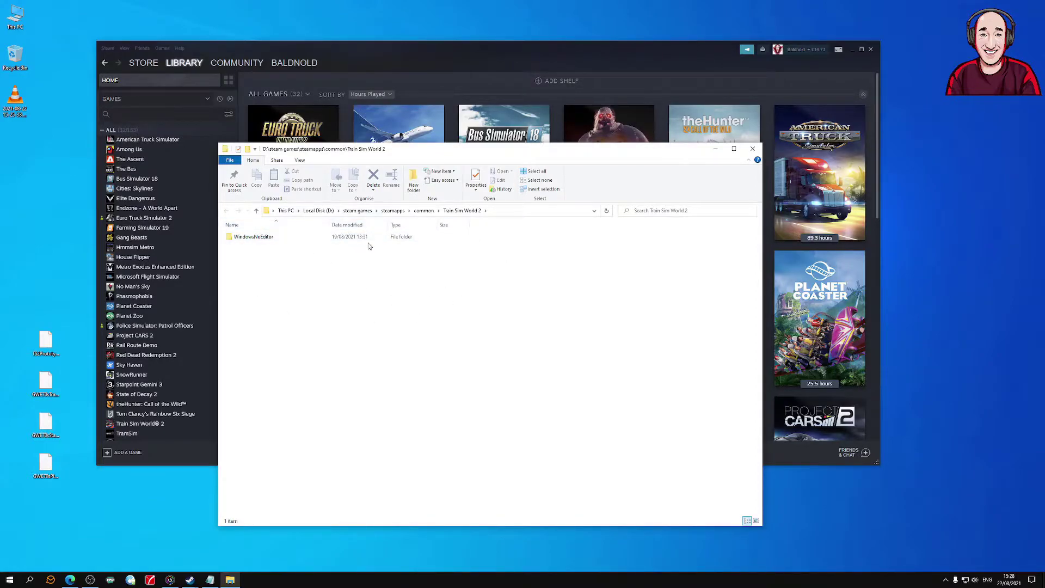
# - Open the game's DLC folder inside WindowsNoEditor, TS2Prototype, Content
pyautogui.doubleClick(272, 240)
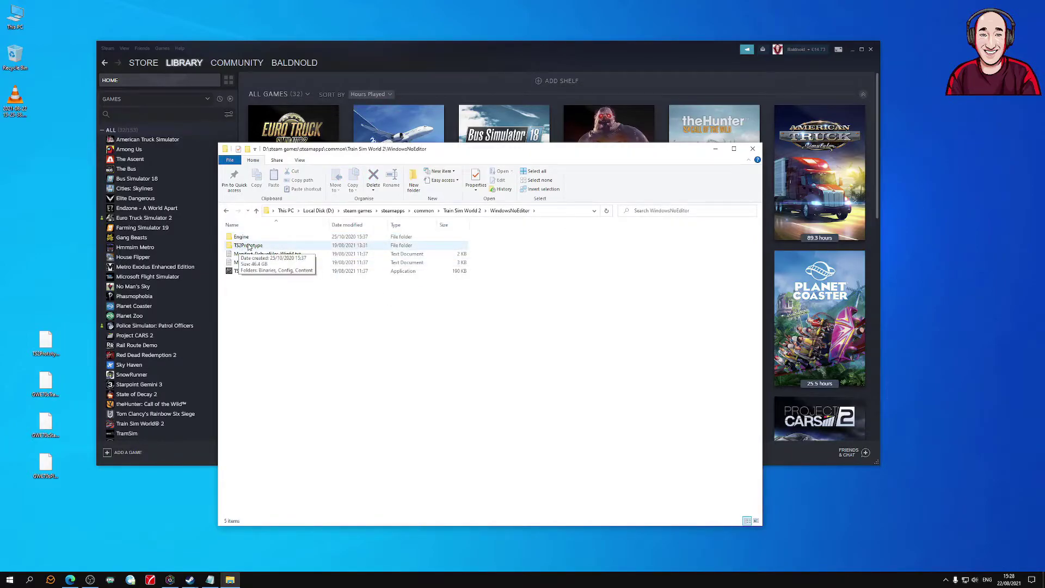
pyautogui.doubleClick(248, 246)
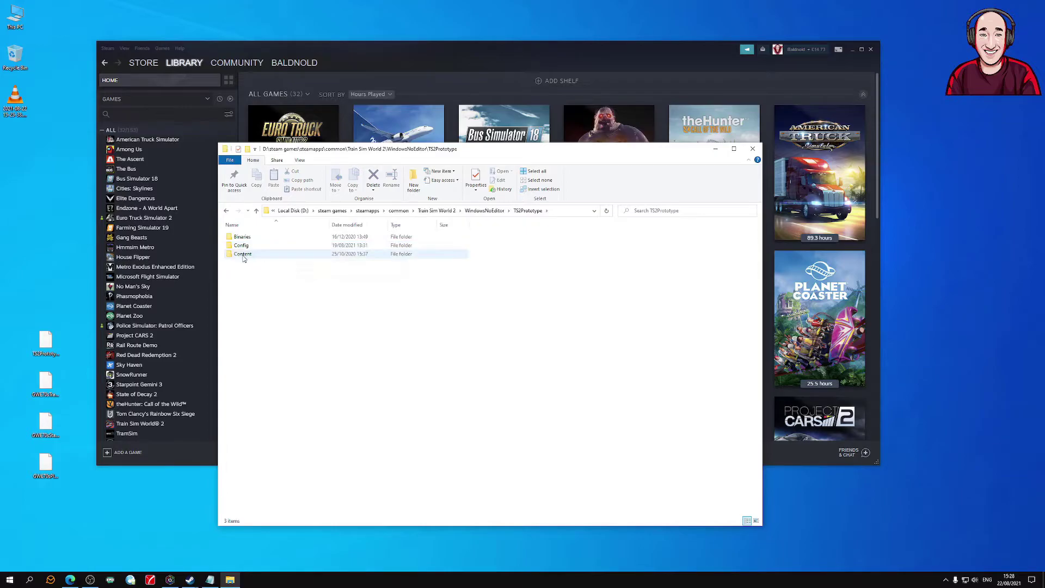
pyautogui.doubleClick(244, 255)
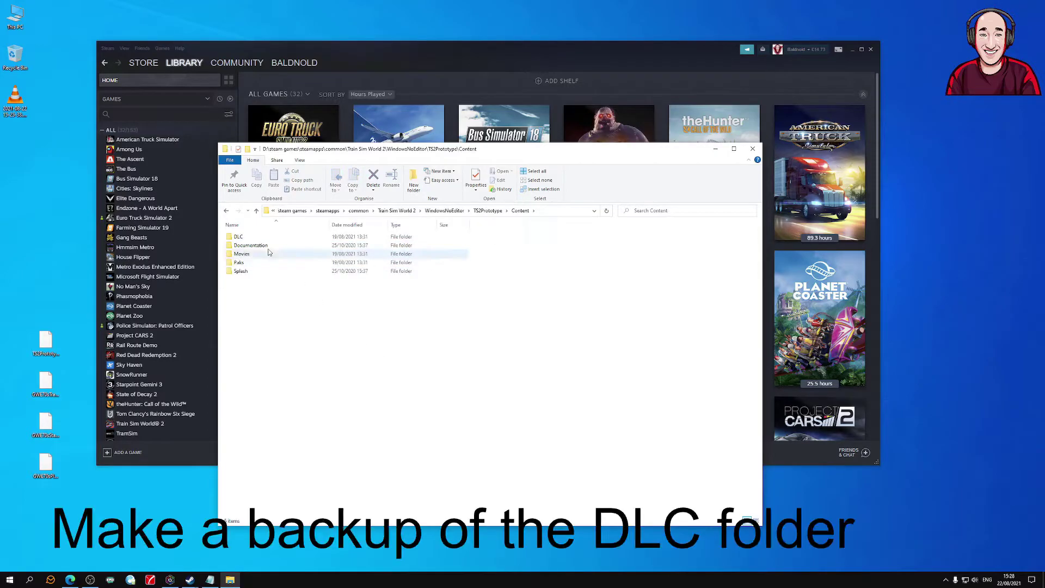
pyautogui.click(245, 238)
pyautogui.doubleClick(246, 238)
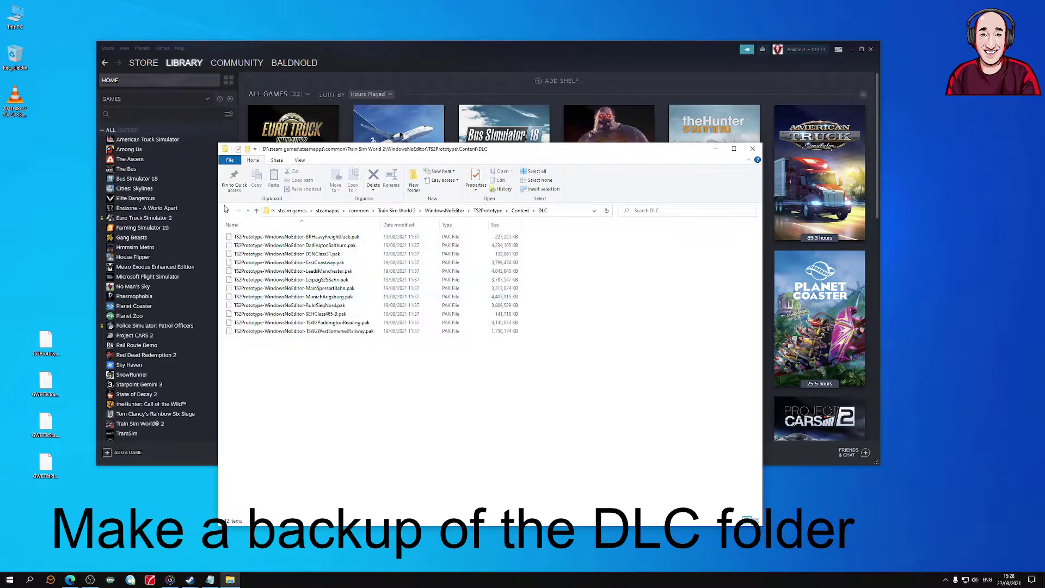
pyautogui.hotkey('alt', 'Left')
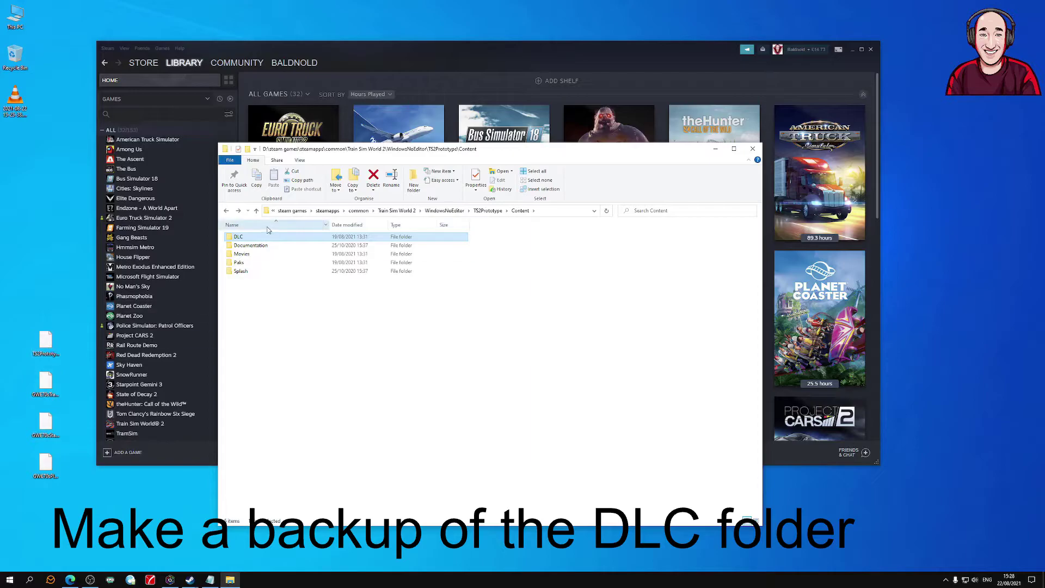
pyautogui.doubleClick(246, 239)
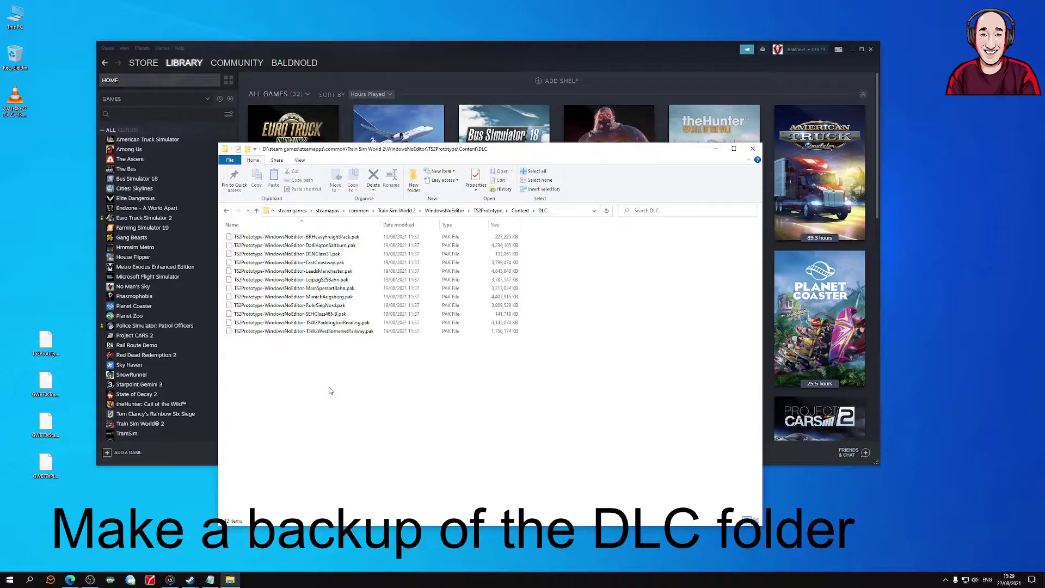
# - Select the four downloaded mod files on the desktop
pyautogui.moveTo(26, 307); pyautogui.dragTo(65, 515)
pyautogui.click(45, 342)
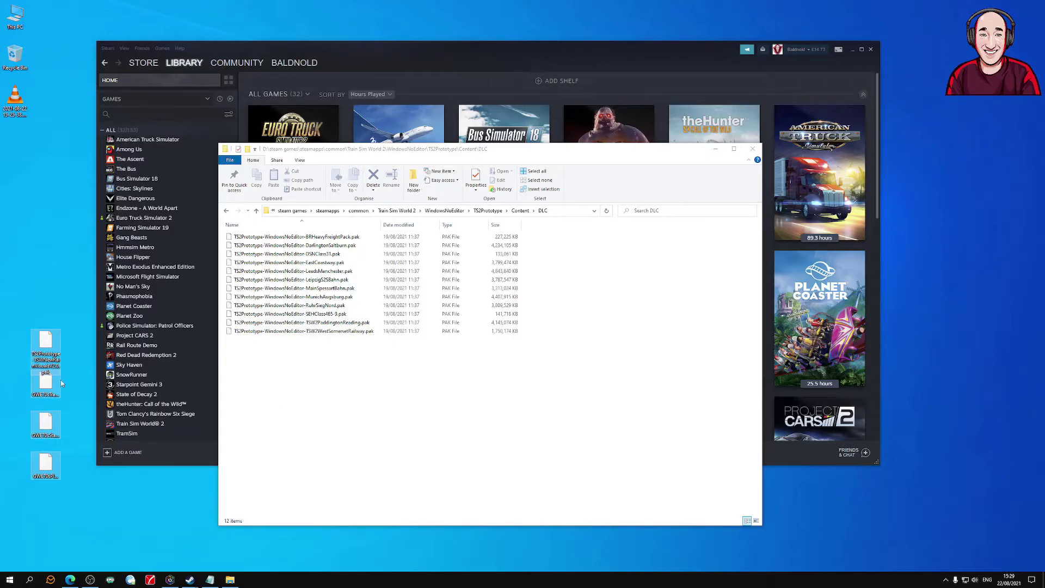
pyautogui.click(54, 518)
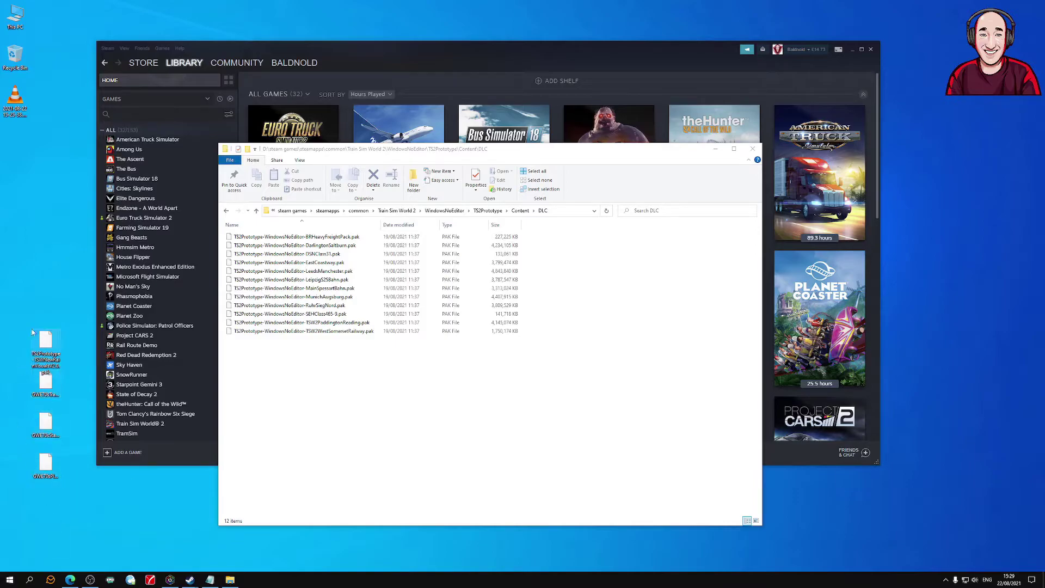